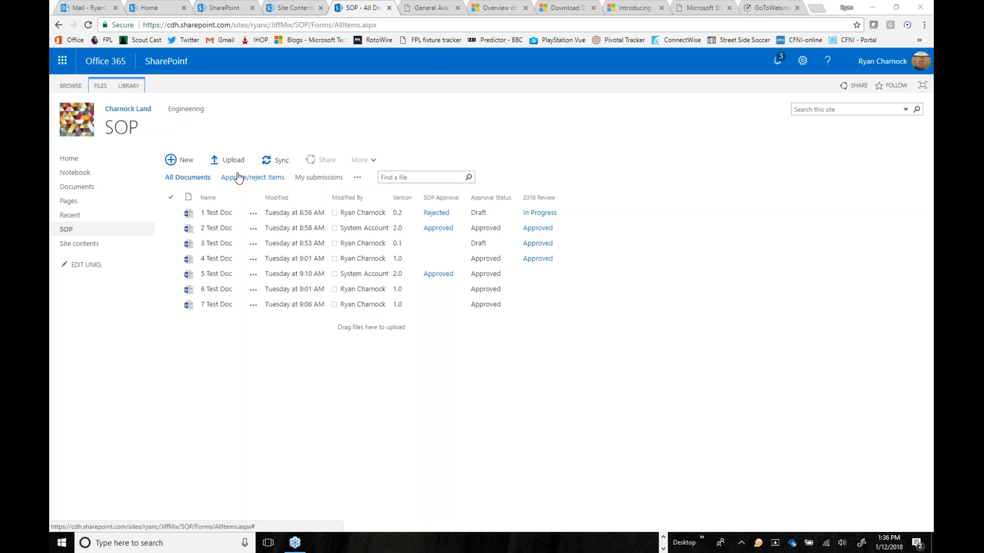
left_click(175, 130)
left_click_drag(207, 101, 468, 76)
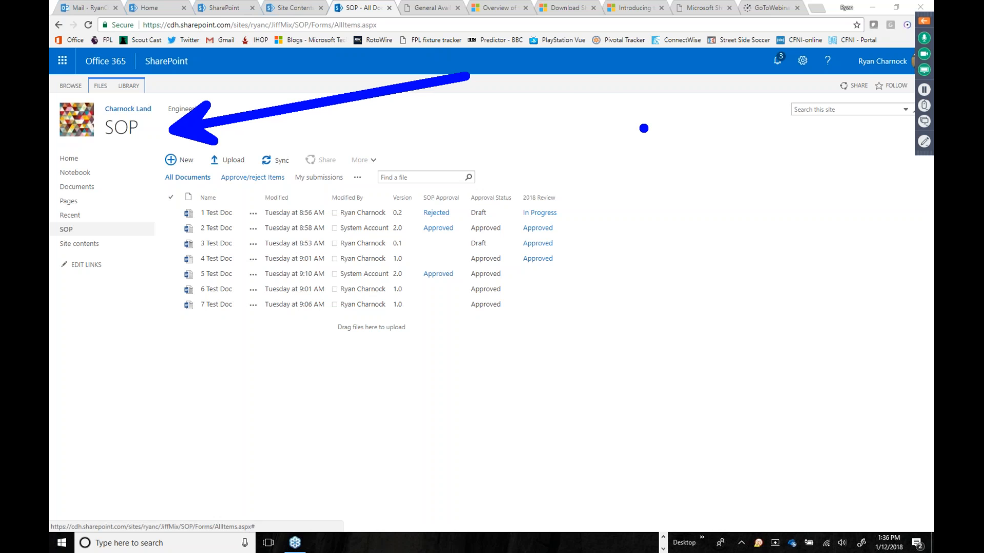
key("Escape")
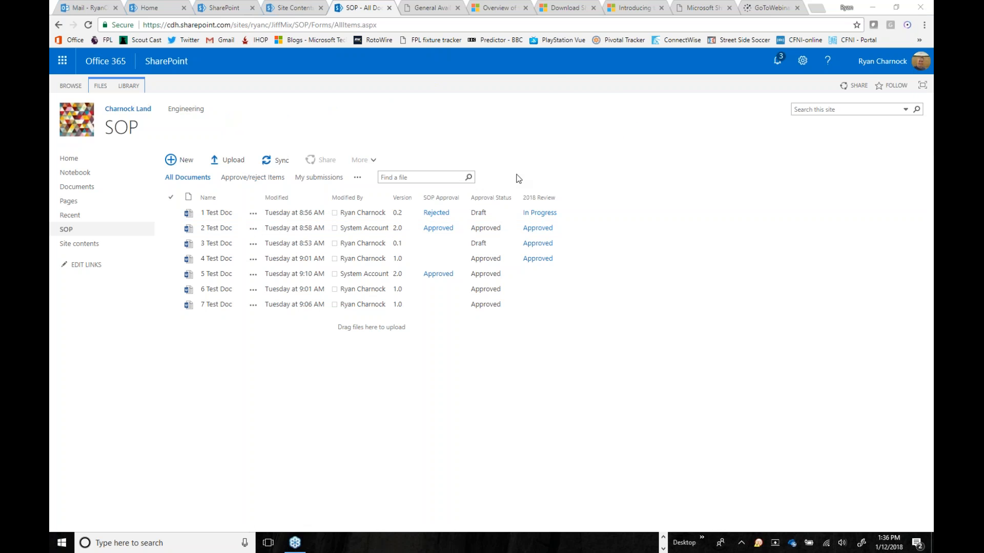
left_click_drag(502, 185, 585, 80)
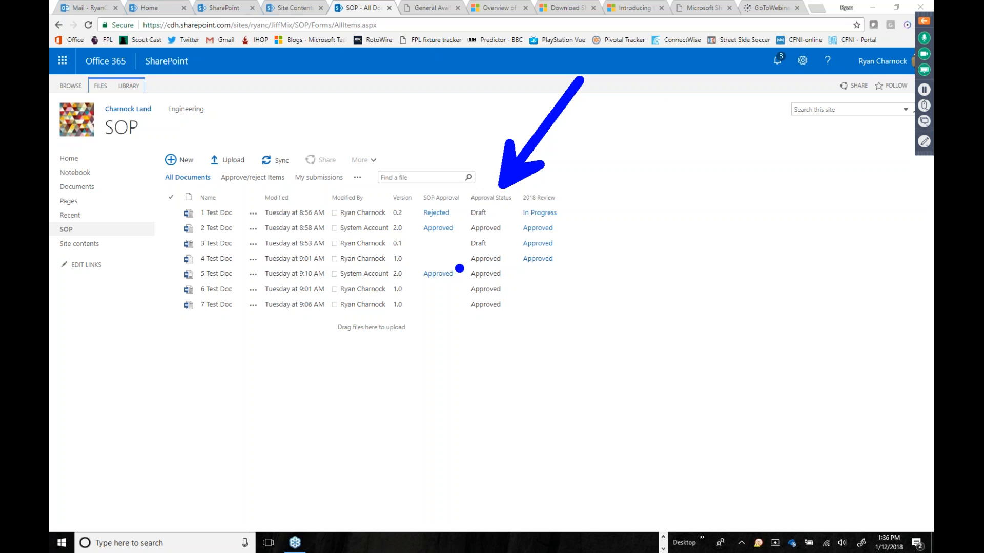
mouse_move(460, 241)
left_mouse_down()
mouse_move(500, 283)
mouse_move(557, 306)
left_mouse_up()
left_click_drag(460, 217, 557, 252)
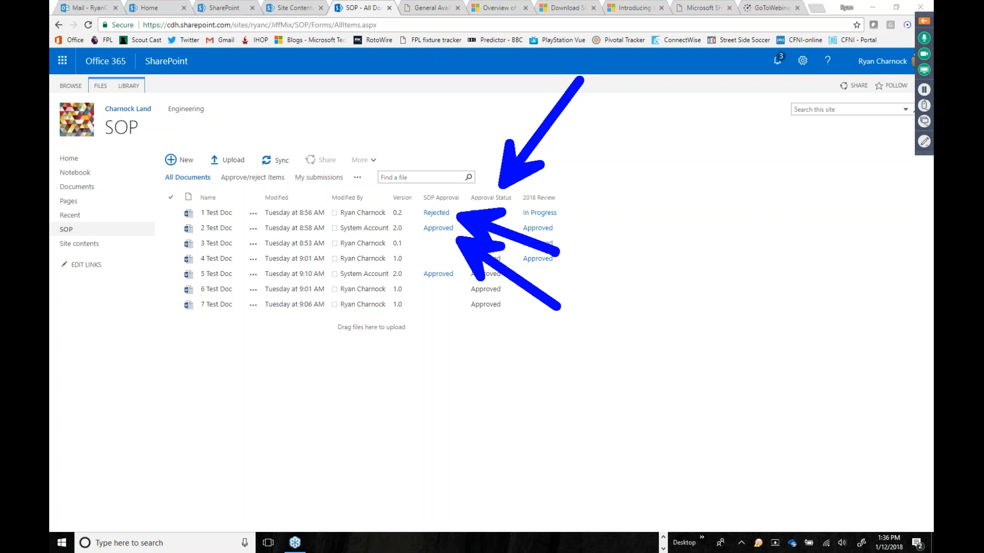
mouse_move(404, 277)
left_mouse_down()
mouse_move(428, 317)
mouse_move(456, 309)
left_mouse_up()
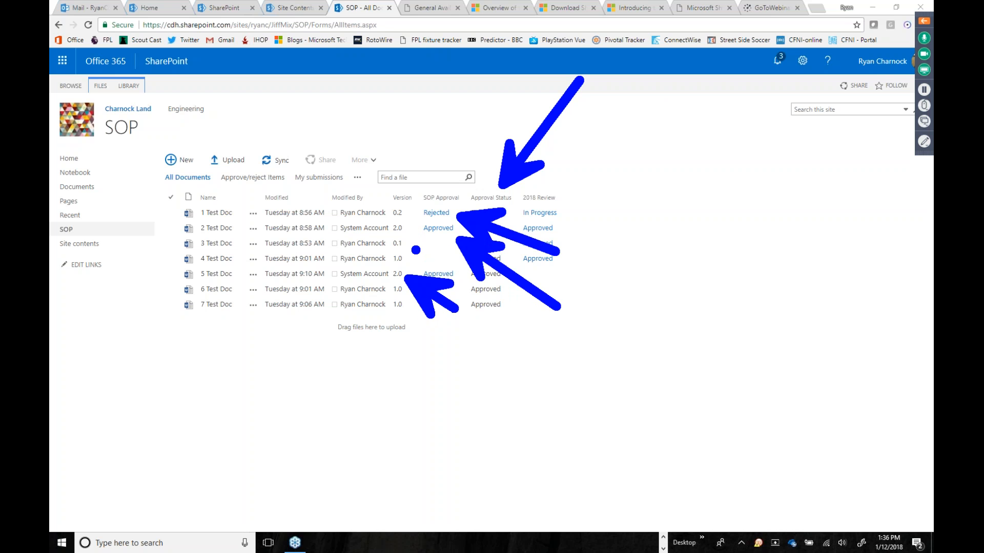
left_click_drag(417, 248, 463, 284)
left_click_drag(422, 230, 461, 266)
left_click_drag(420, 201, 483, 165)
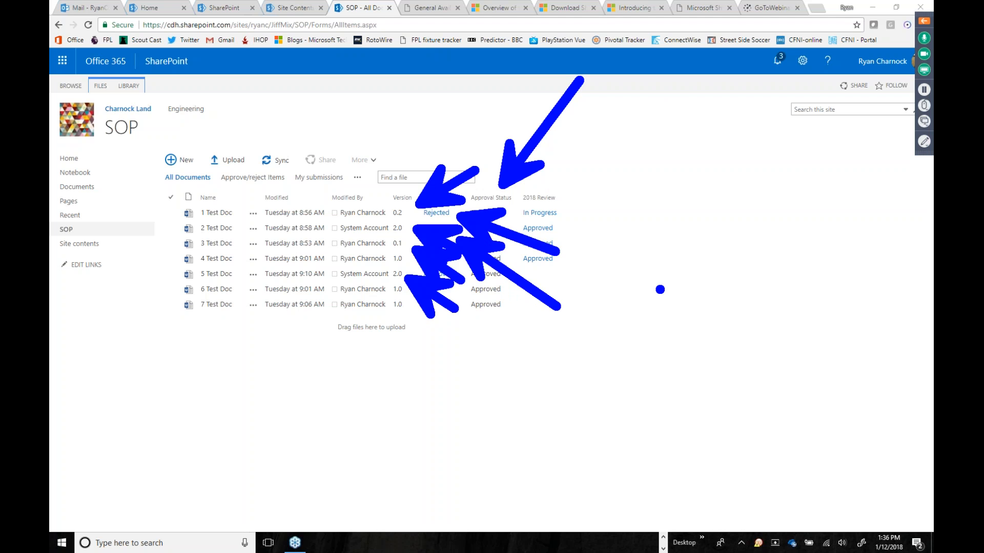
key("Escape")
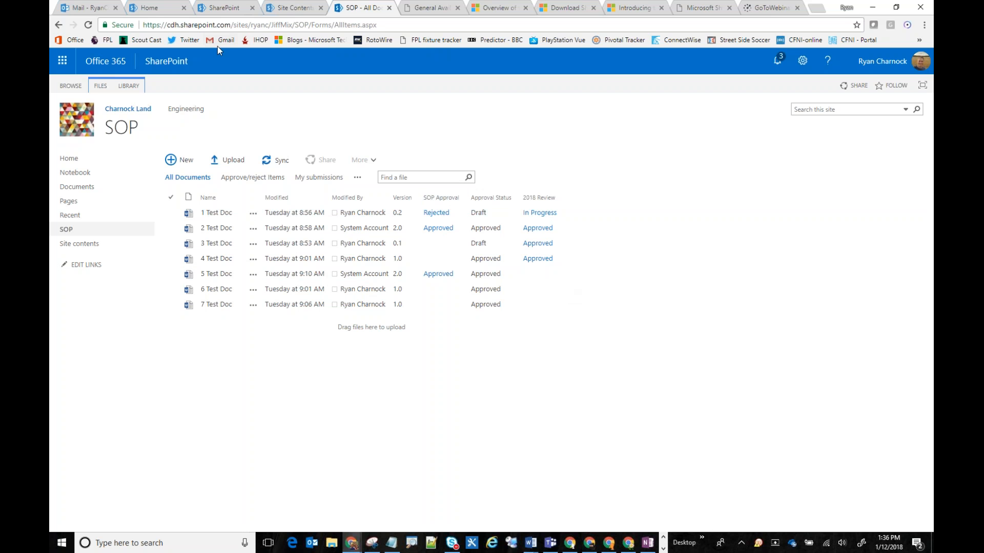
Open the versioning settings of the SOP document library
left_click(128, 86)
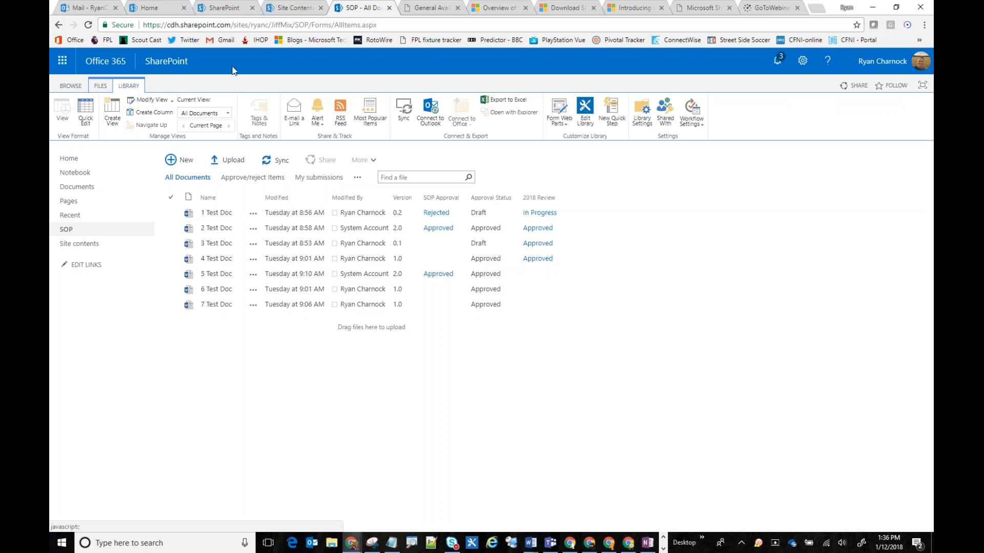
left_click(644, 114)
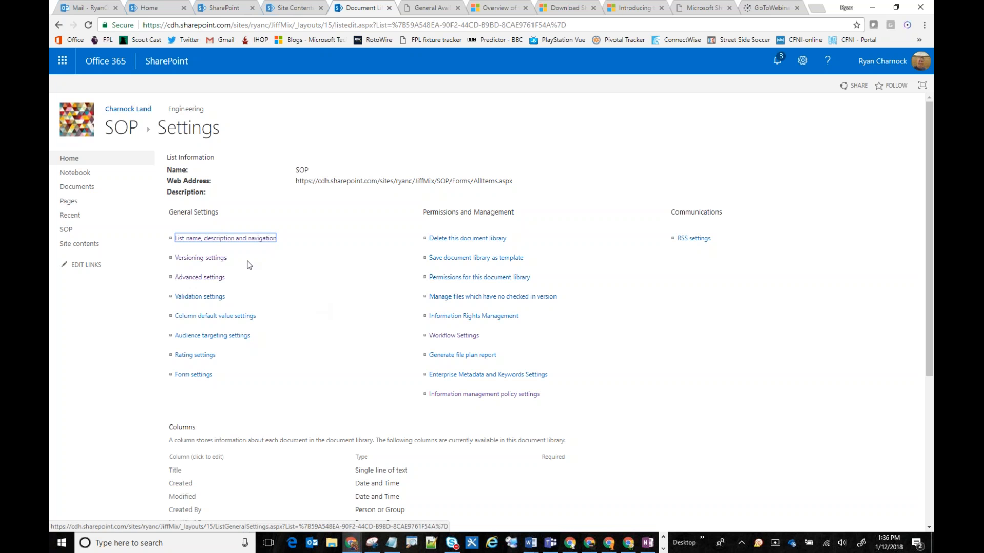
left_click(205, 258)
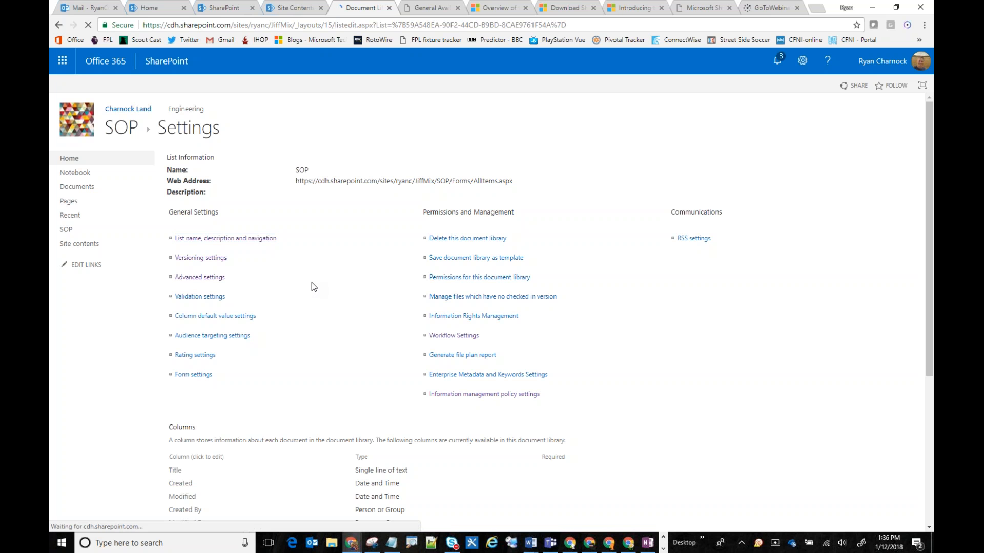
key("ctrl+2")
mouse_move(403, 151)
left_mouse_down()
mouse_move(406, 163)
mouse_move(683, 217)
left_mouse_up()
left_click_drag(589, 186, 753, 363)
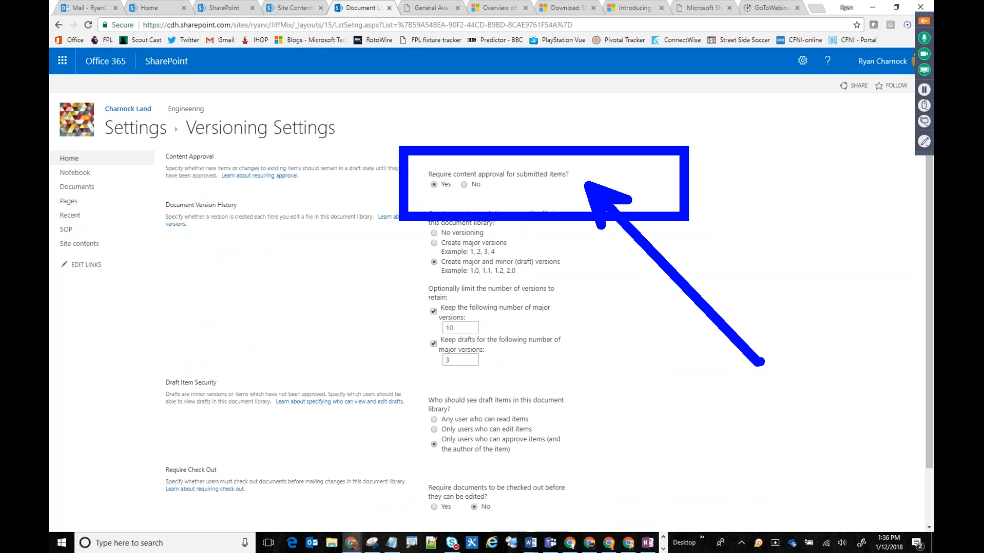
key("ctrl+2")
Set content approval for submitted items to No, accept the warning and save the versioning settings
left_click(463, 185)
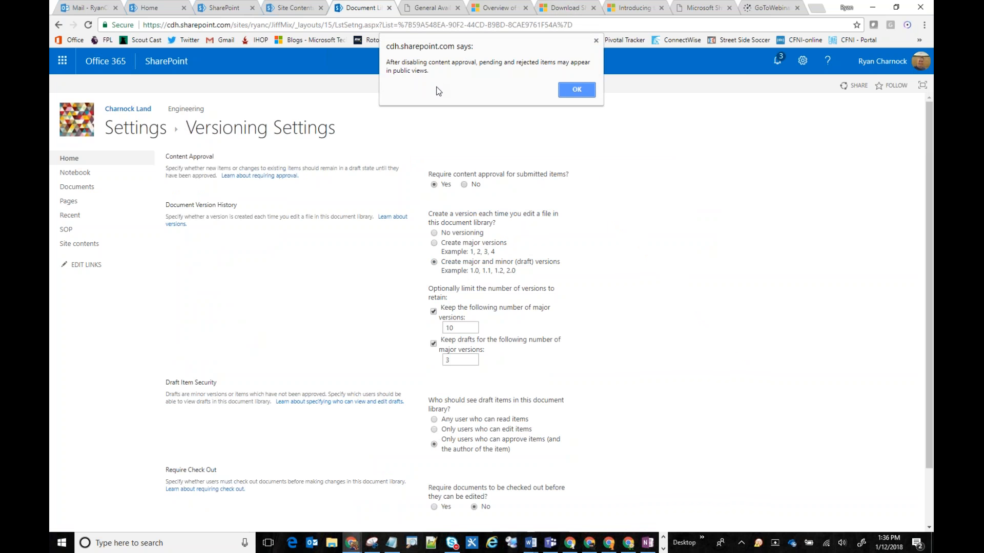
key("ctrl+1")
left_click(424, 44)
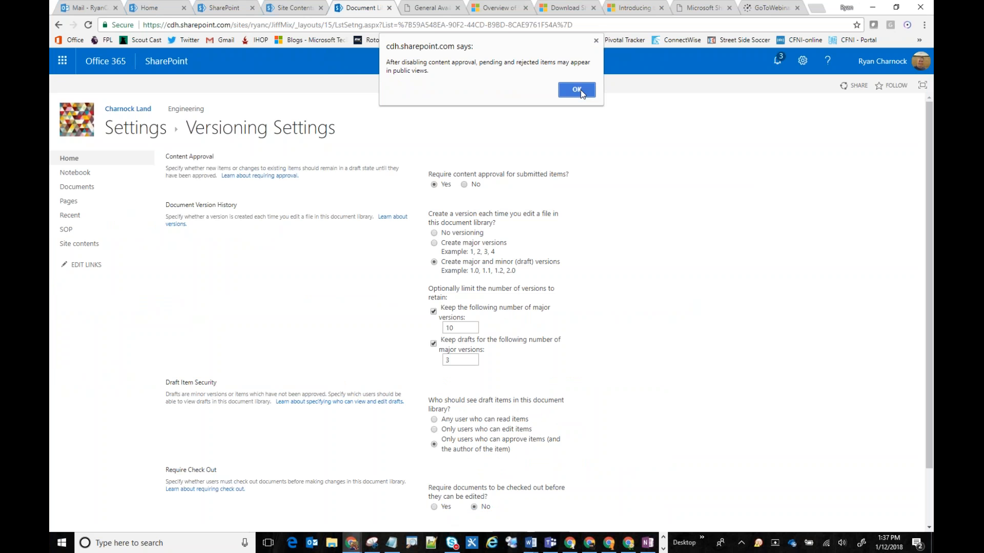
left_click(577, 90)
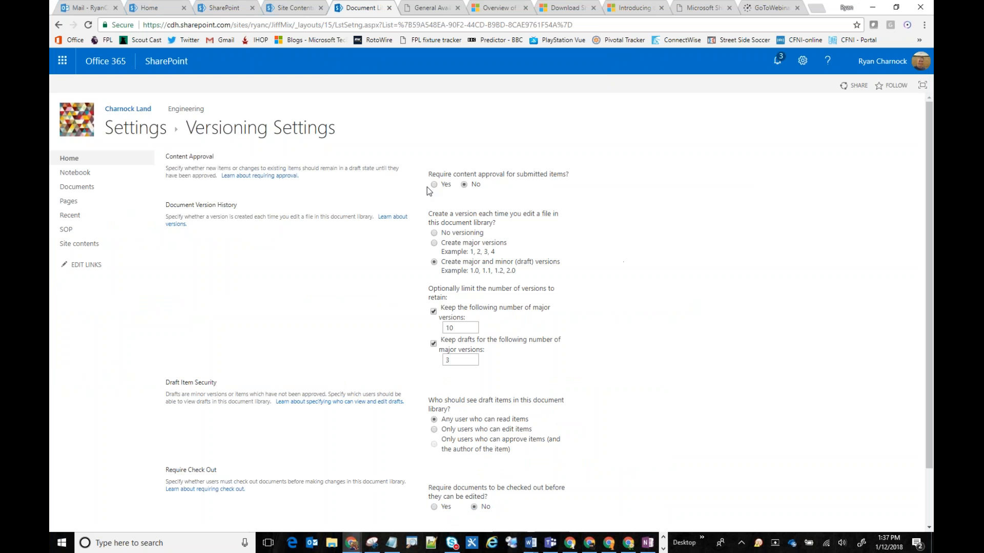
scroll(713, 358, "down", 3)
left_click(510, 474)
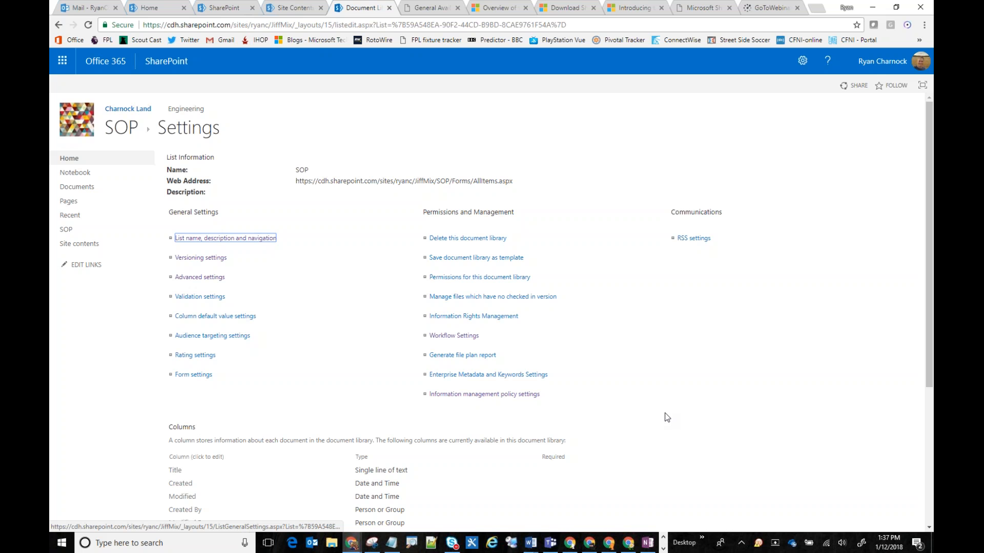
Upload 10 Test Doc.docx, 11 Test Doc.docx, 11 Test Doc.pdf and 12 Test Doc.docx from the Test Files folder to the SOP library
left_click(122, 128)
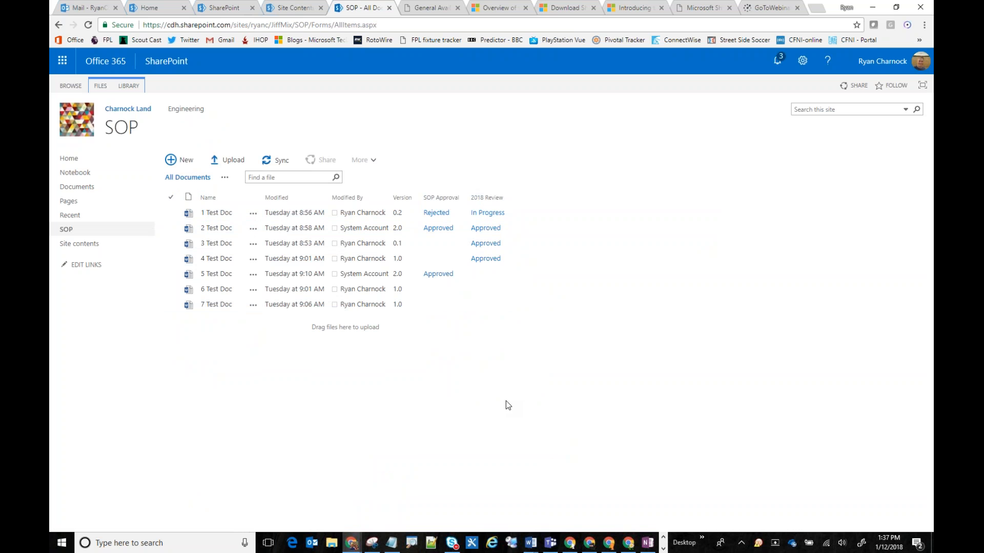
left_click(226, 161)
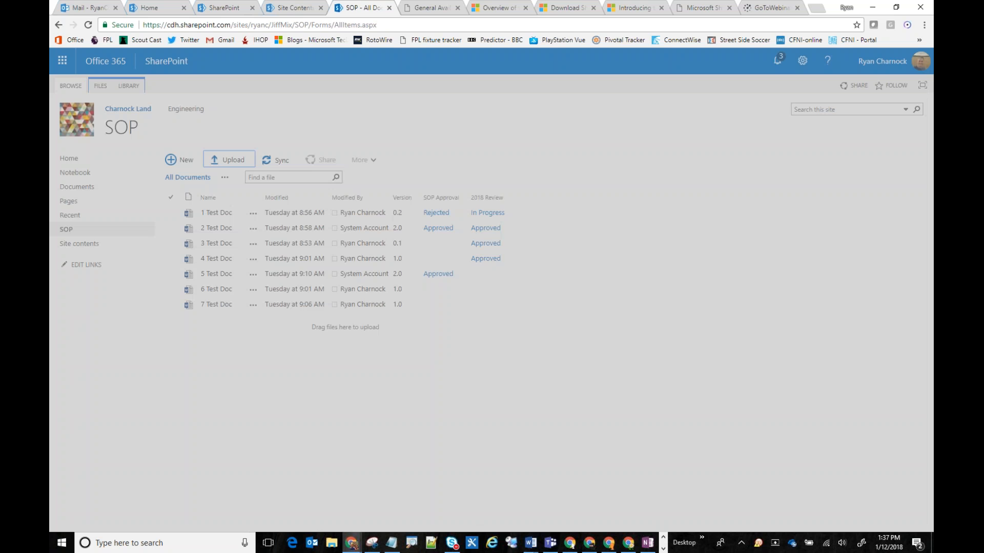
left_click(473, 242)
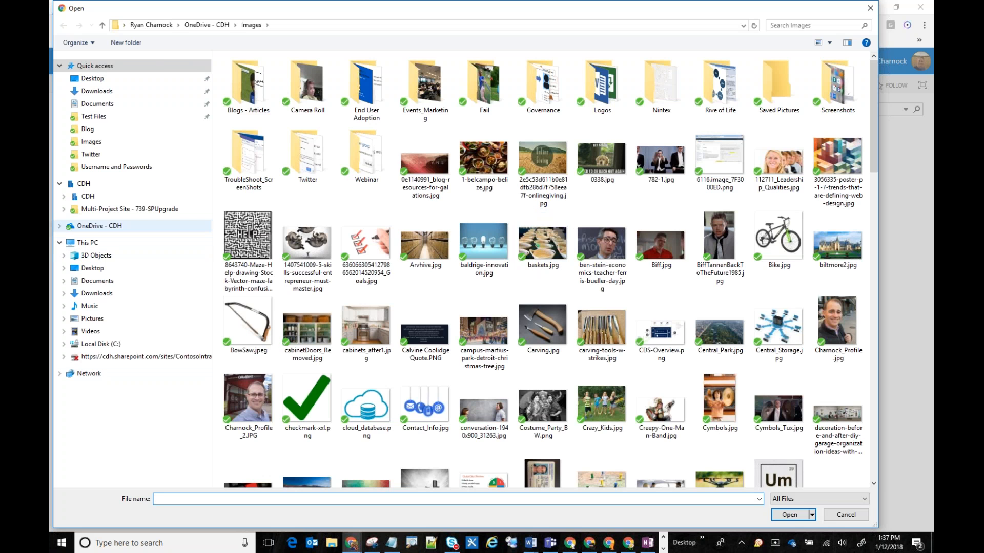
left_click(121, 231)
left_click(93, 116)
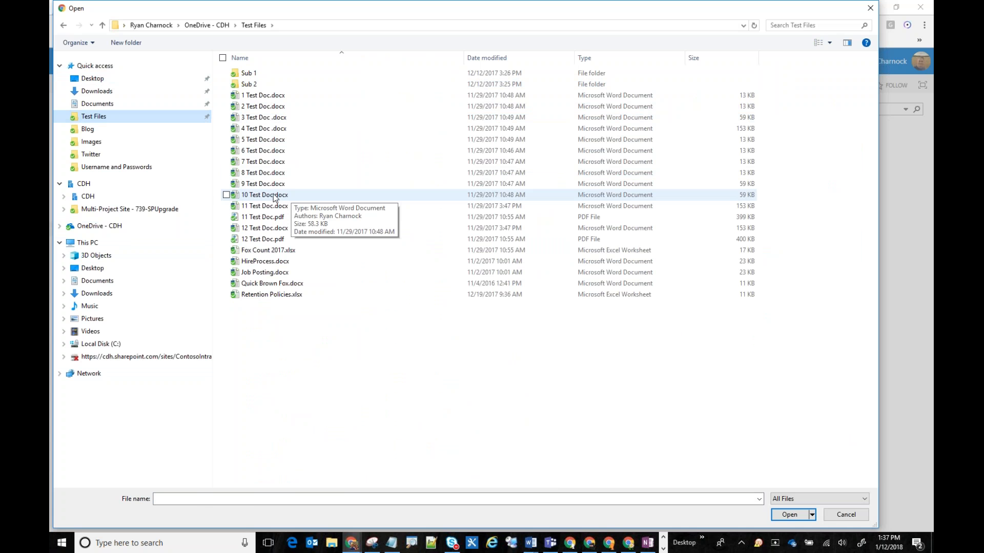
left_click(273, 195)
left_click(262, 229, "shift")
left_click(790, 516)
left_click(583, 355)
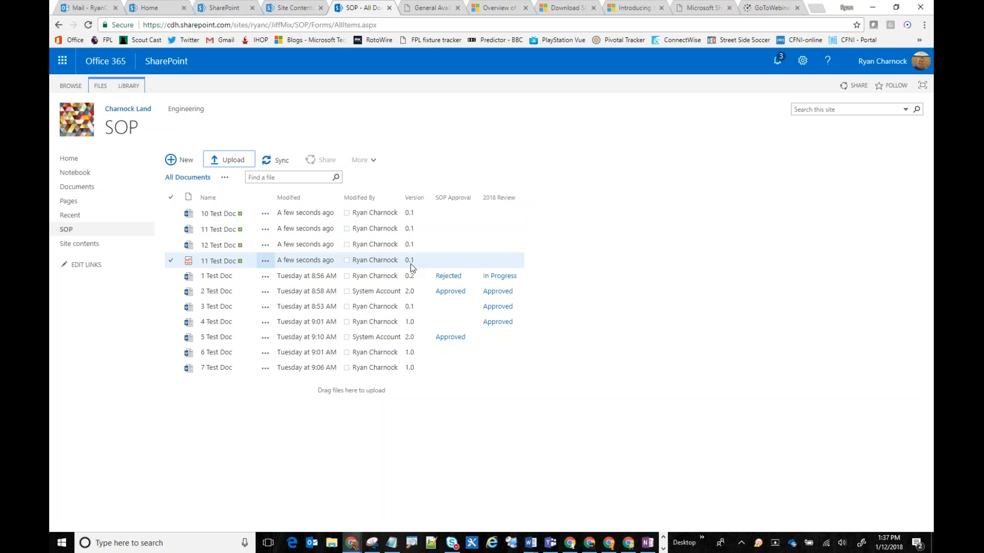
Publish a major version of 10 Test Doc
left_click(172, 214)
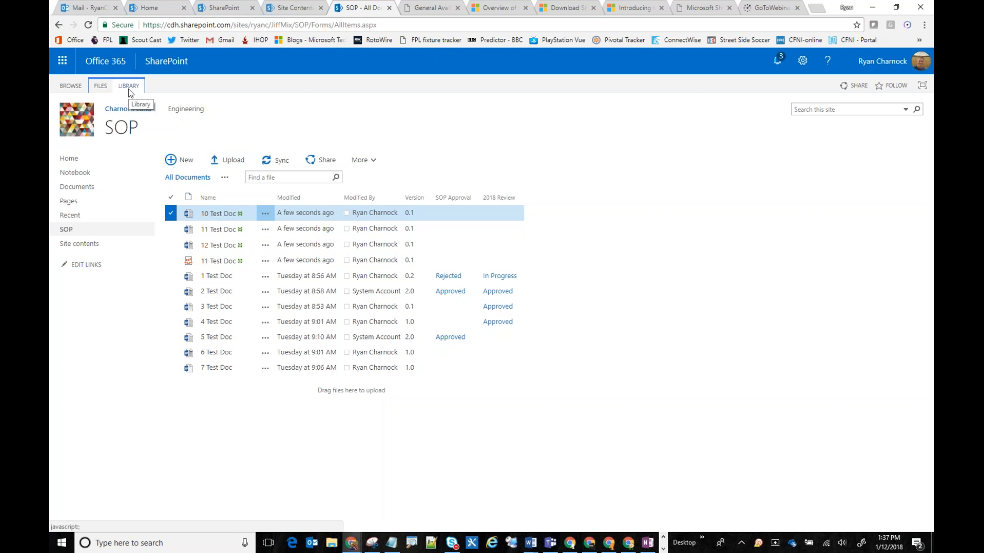
left_click(102, 85)
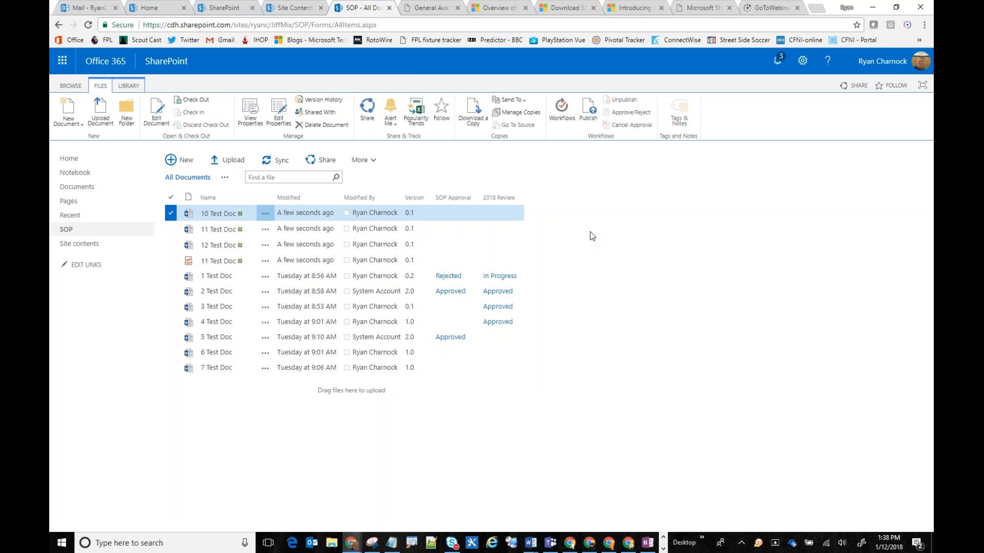
left_click(585, 113)
left_click(593, 348)
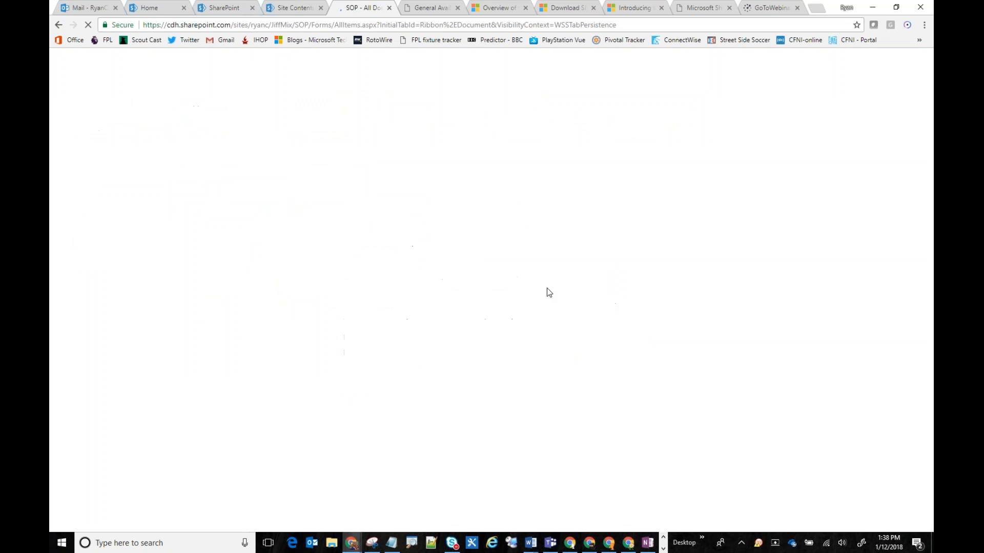
left_click(406, 231)
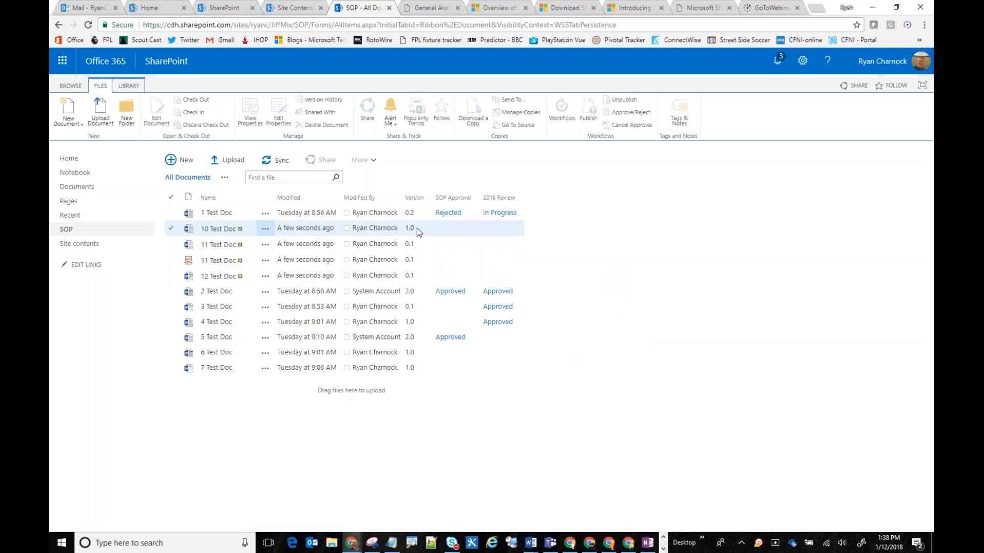
Publish a major version of the Word document 11 Test Doc
left_click(417, 244)
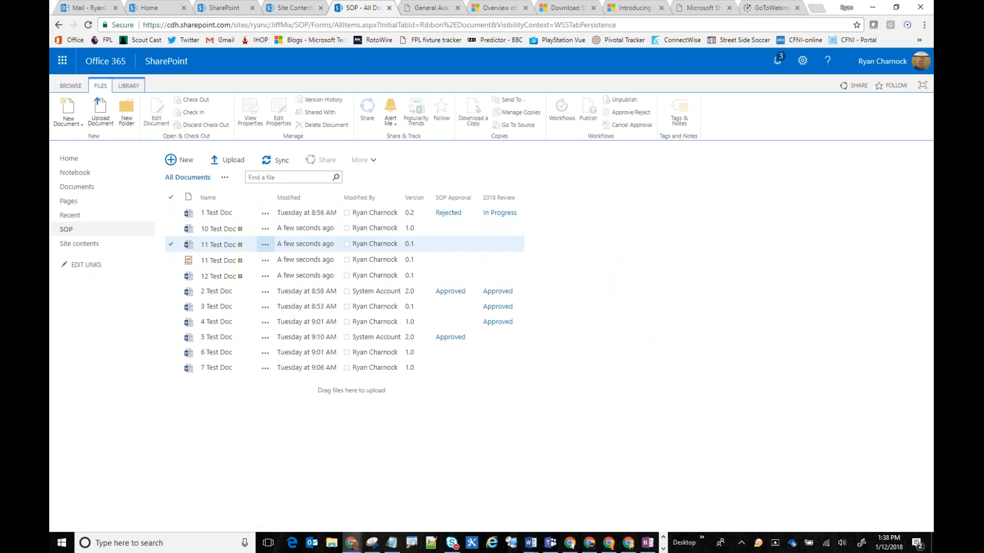
left_click(174, 247)
left_click(582, 126)
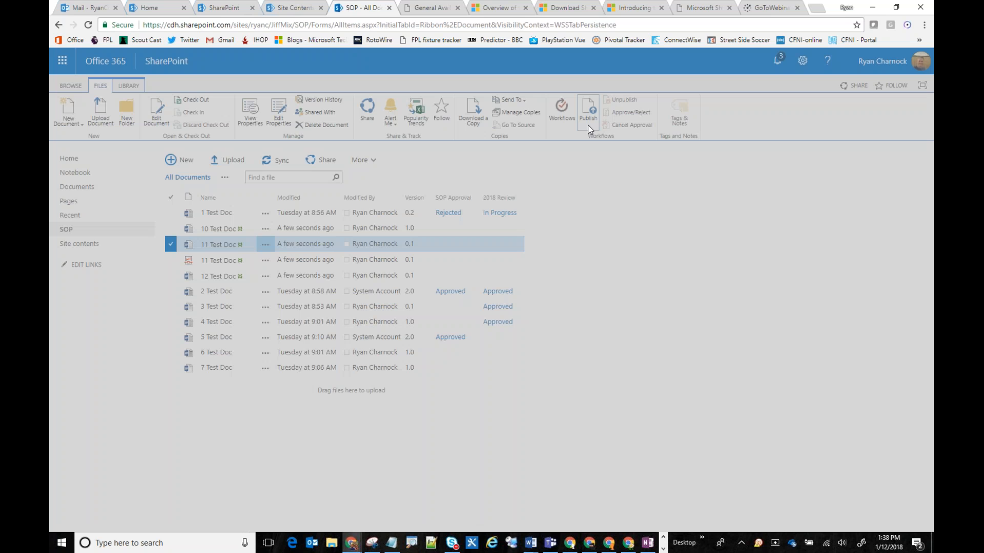
key("Return")
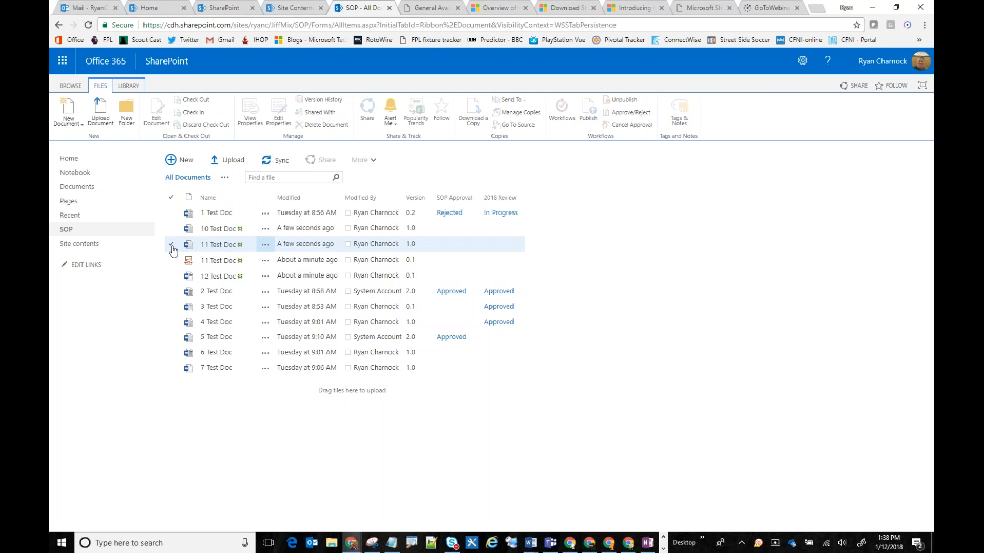
Publish a major version of the PDF file 11 Test Doc
left_click(189, 263)
left_click(589, 117)
left_click(584, 340)
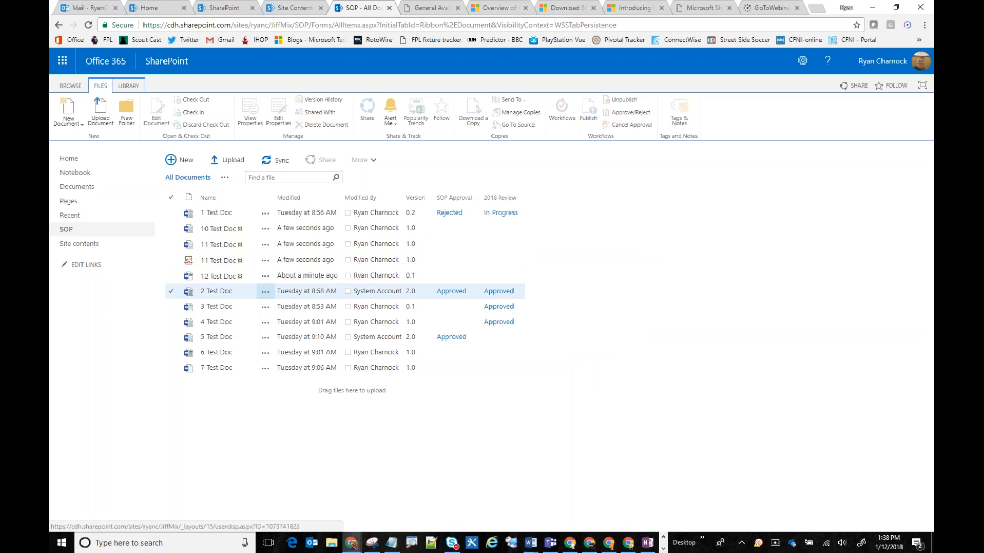
Publish a major version of 12 Test Doc
left_click(179, 280)
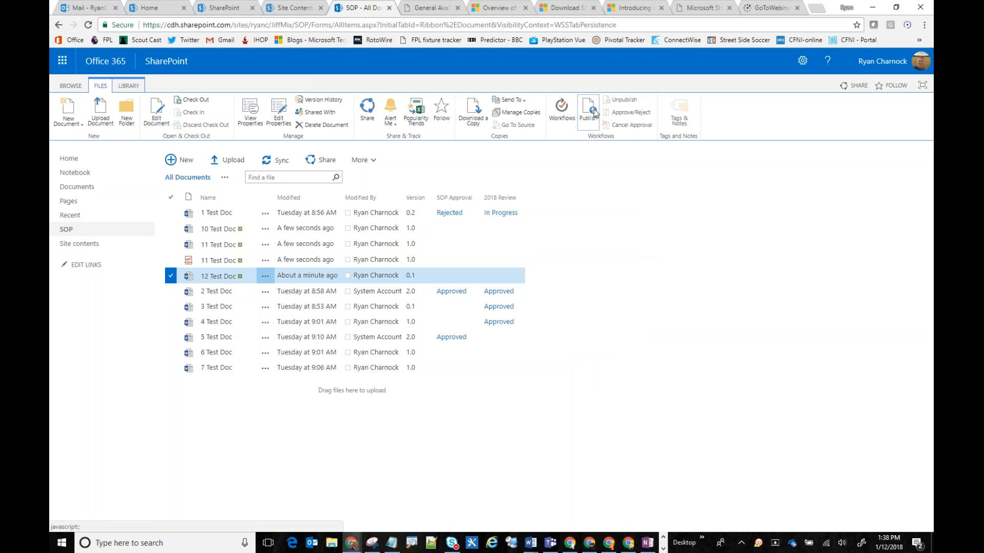
left_click(590, 113)
left_click(585, 340)
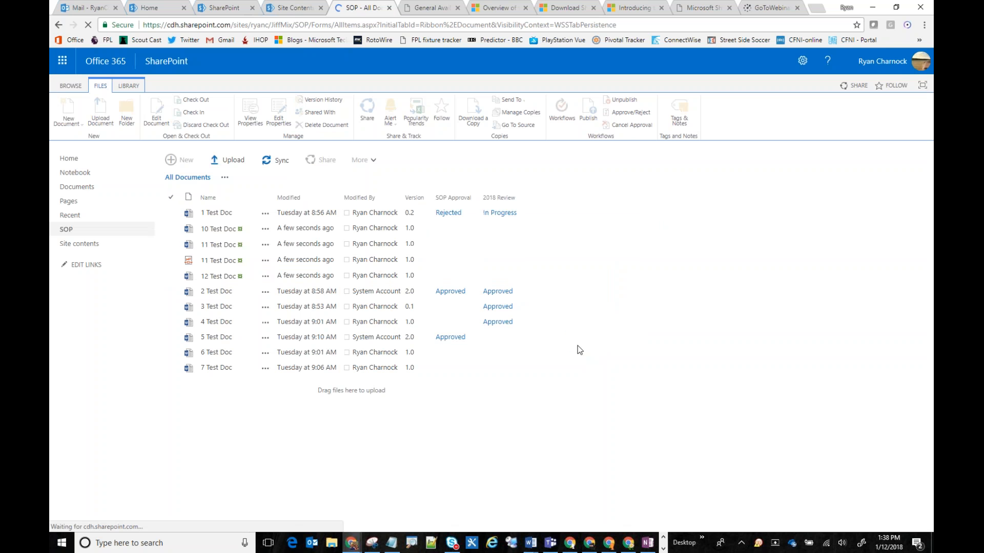
mouse_move(143, 216)
left_mouse_down()
mouse_move(319, 272)
mouse_move(549, 301)
left_mouse_up()
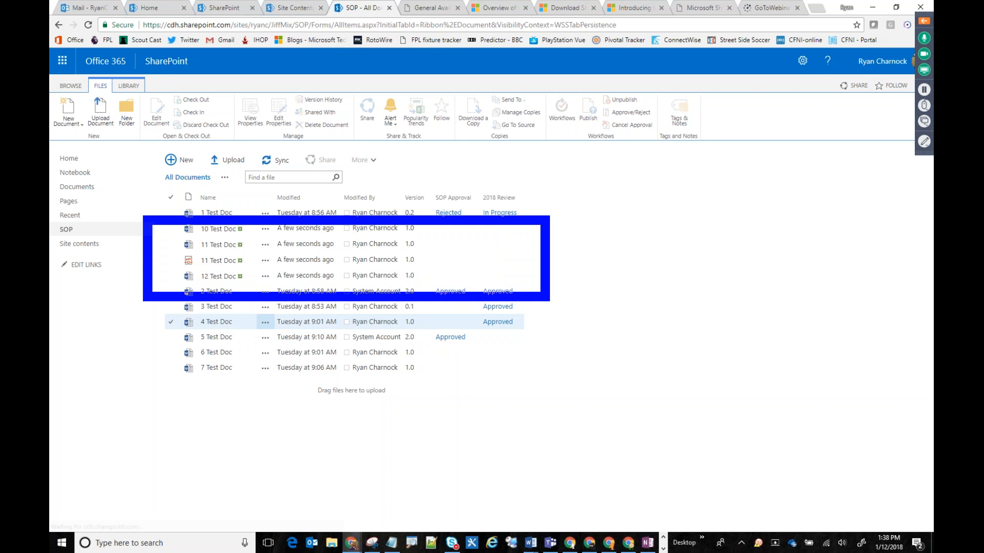
left_click_drag(655, 123, 433, 255)
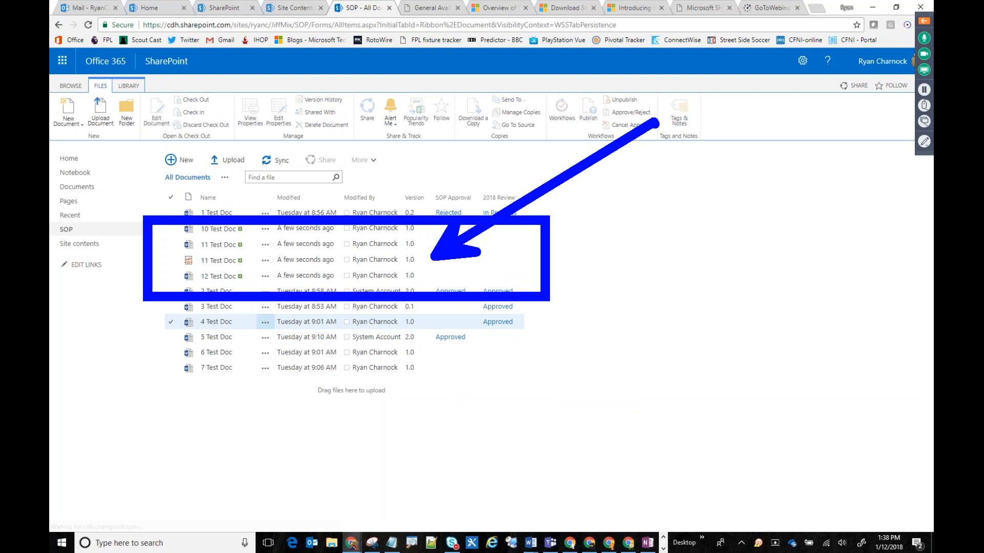
key("Escape")
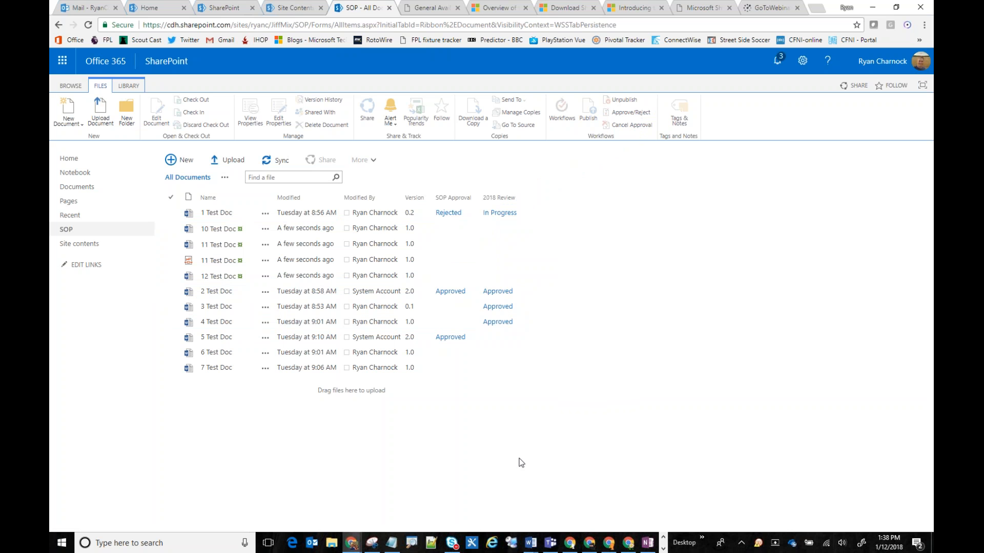
Set the SOP library's content approval requirement to Yes in its versioning settings, save, and return to the library
left_click(130, 87)
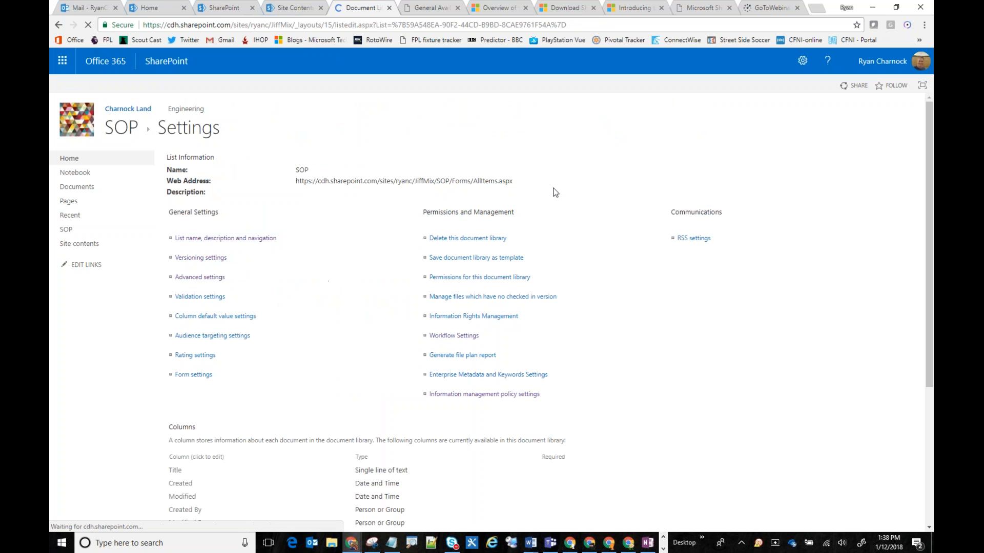
left_click(434, 184)
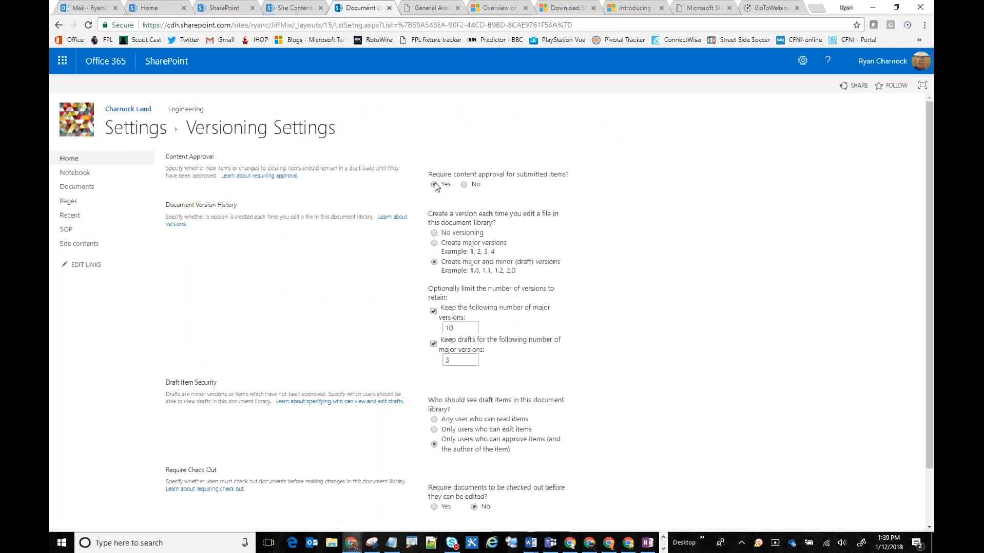
scroll(636, 335, "down", 2)
left_click(510, 472)
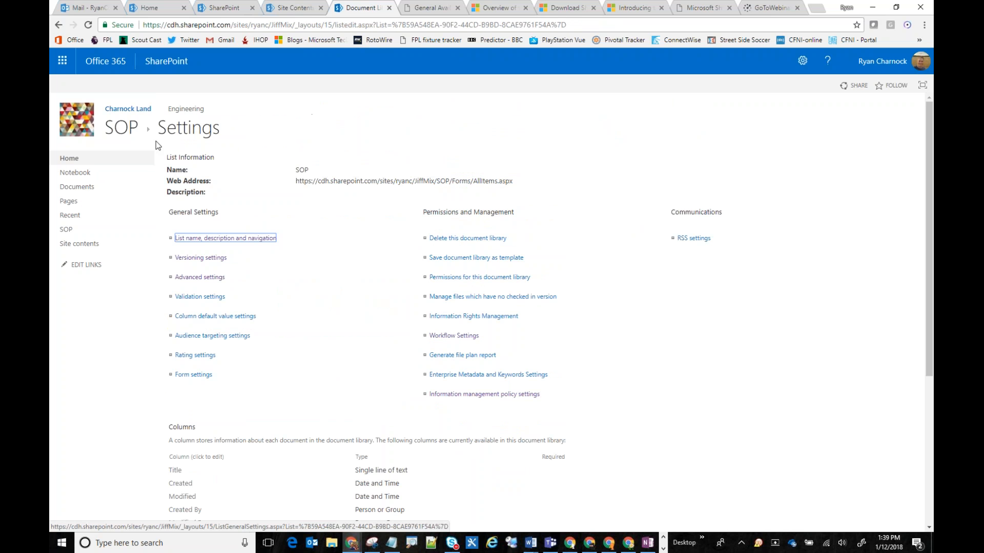
left_click(136, 127)
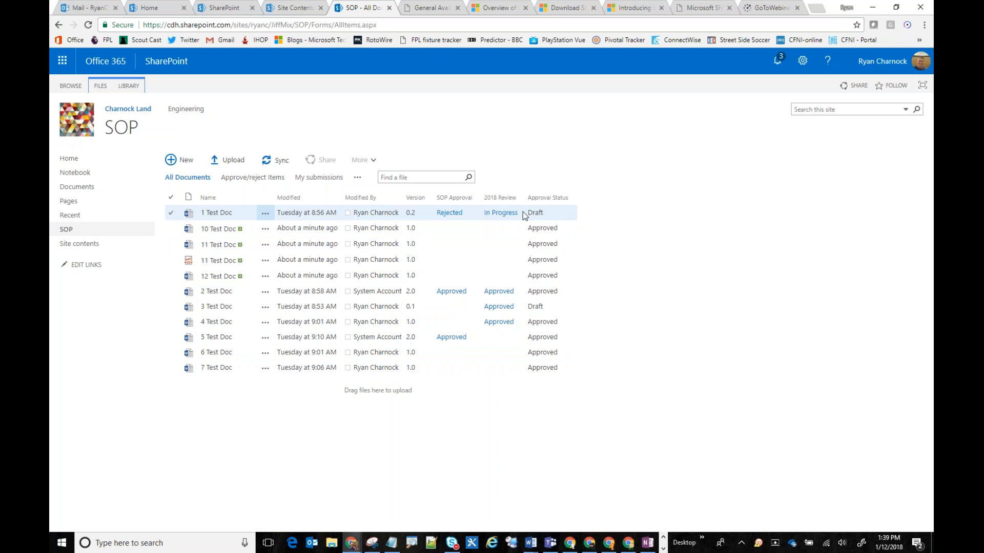
Select 10 Test Doc, both 11 Test Doc files and 12 Test Doc in the SOP library
left_click(465, 228)
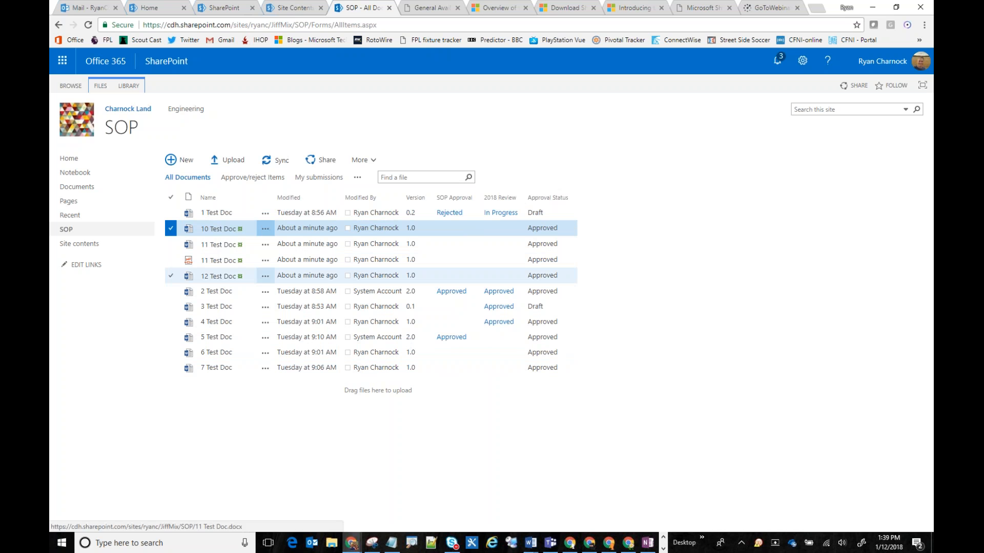
left_click(172, 275)
left_click(171, 260)
left_click(171, 244)
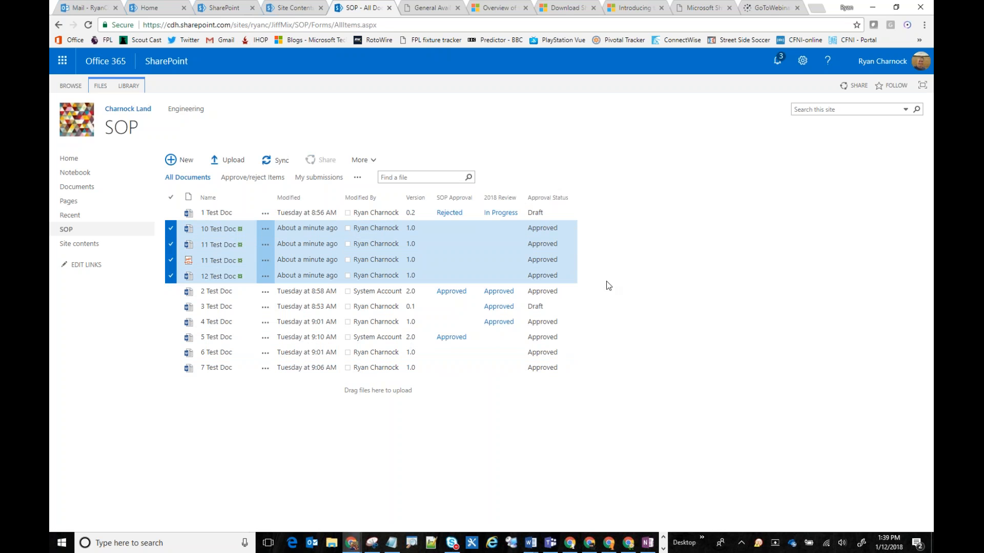